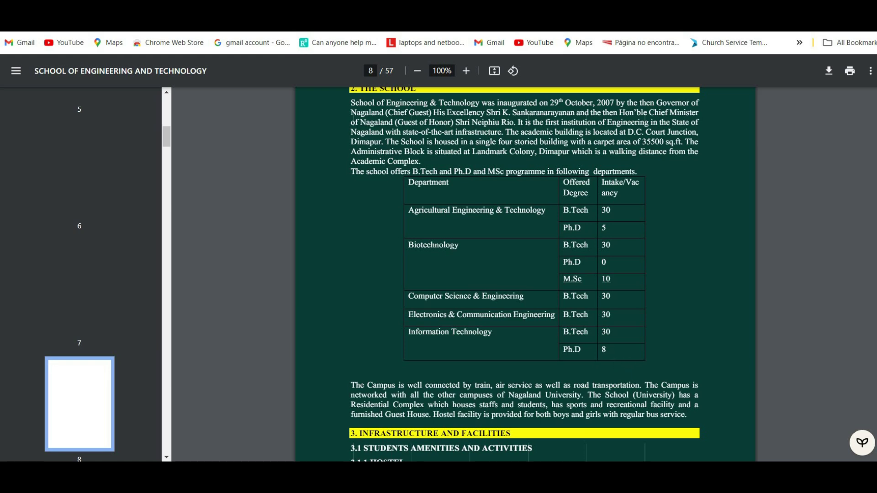
Scroll the prospectus past page 12's seat allocation to page 13's selection rules and B.Tech fees.
scroll(525, 274, down, 10)
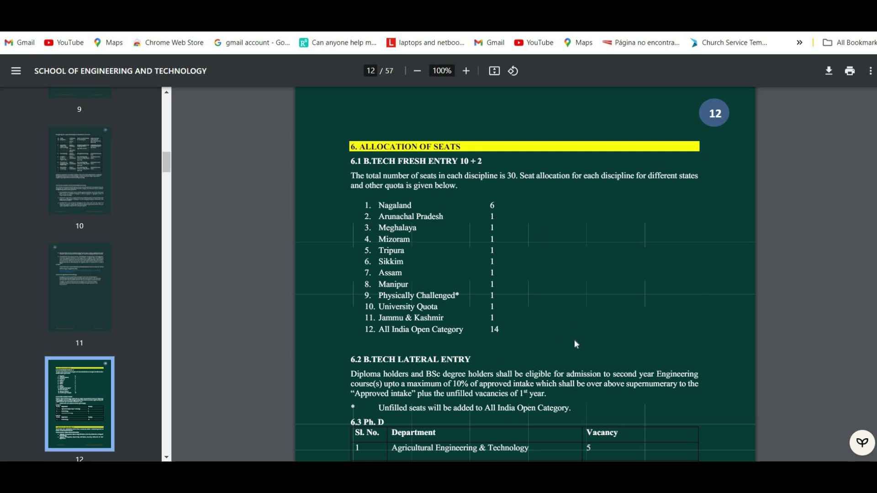
scroll(525, 274, down, 10)
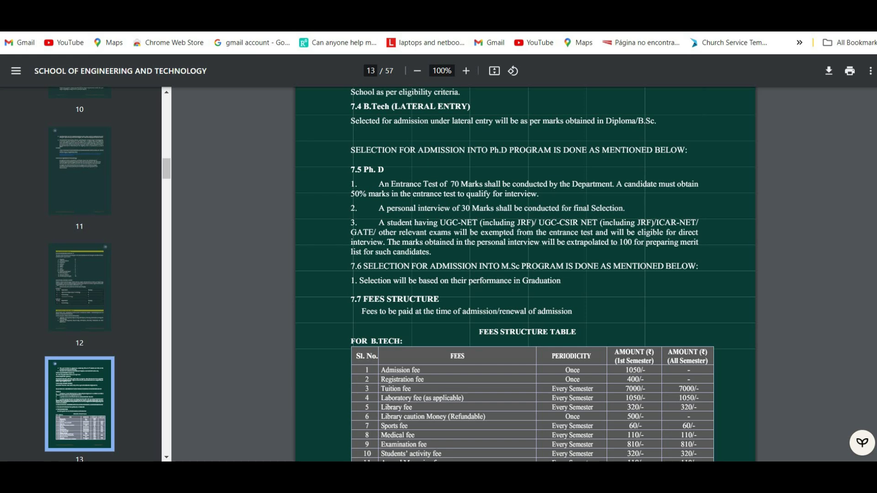
Scroll past the B.Tech, Ph.D and M.Sc fee tables to page 22, Agricultural Engineering and Technology.
scroll(525, 274, down, 3)
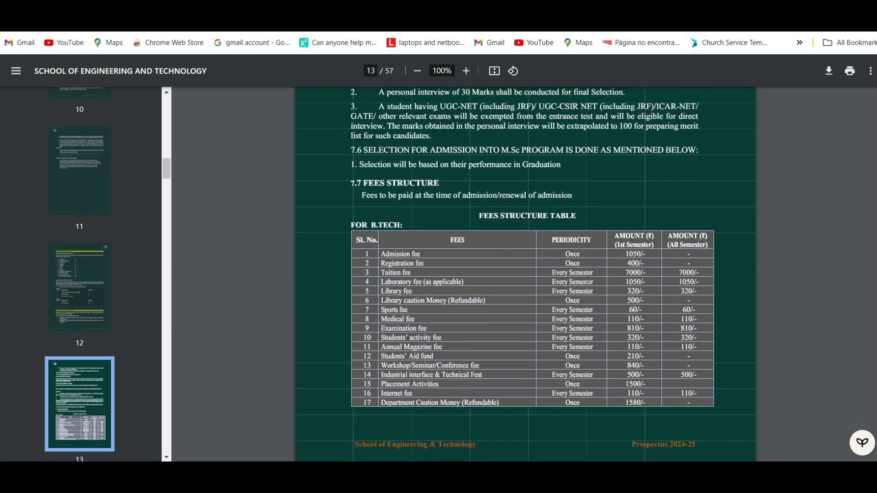
scroll(525, 274, down, 2)
scroll(525, 274, down, 2)
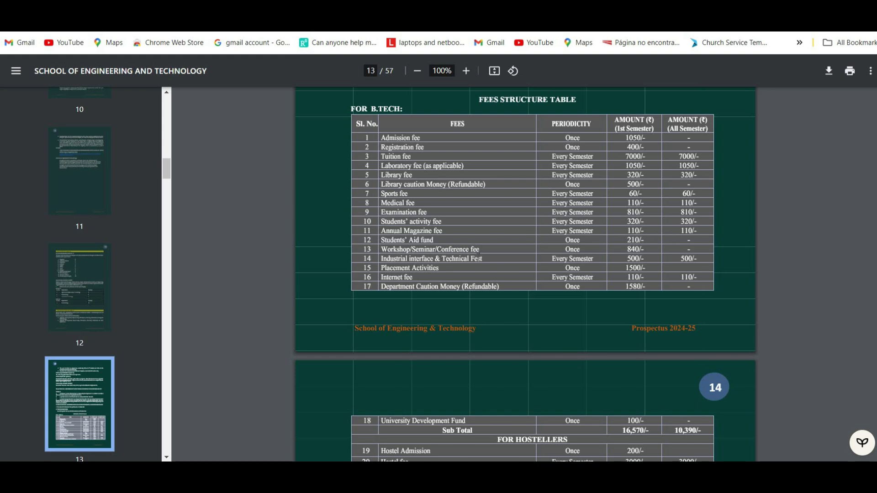
scroll(479, 258, down, 6)
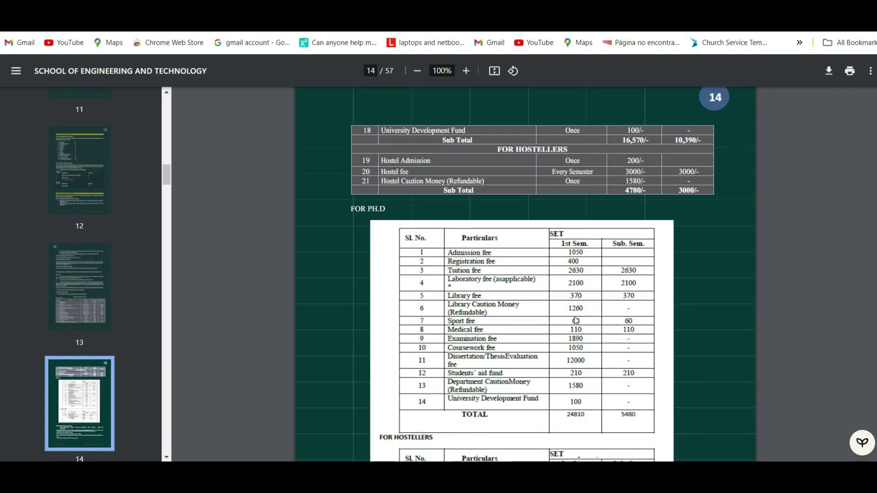
scroll(574, 317, down, 2)
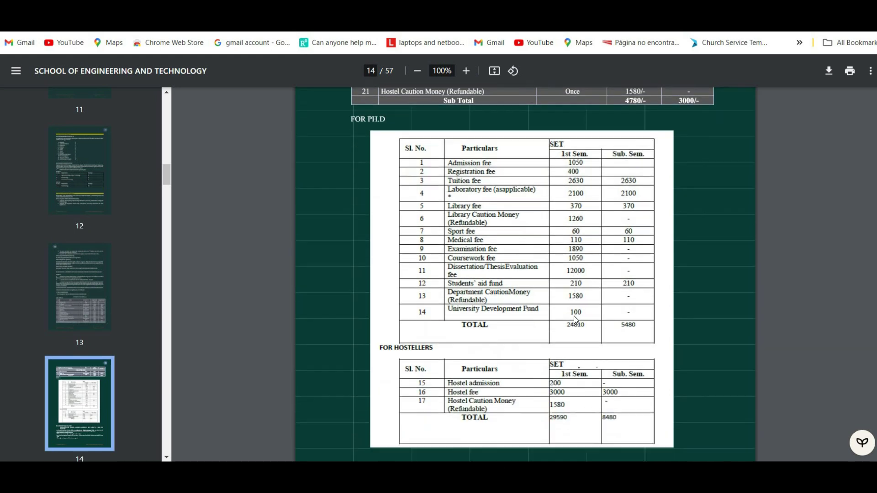
scroll(574, 316, down, 7)
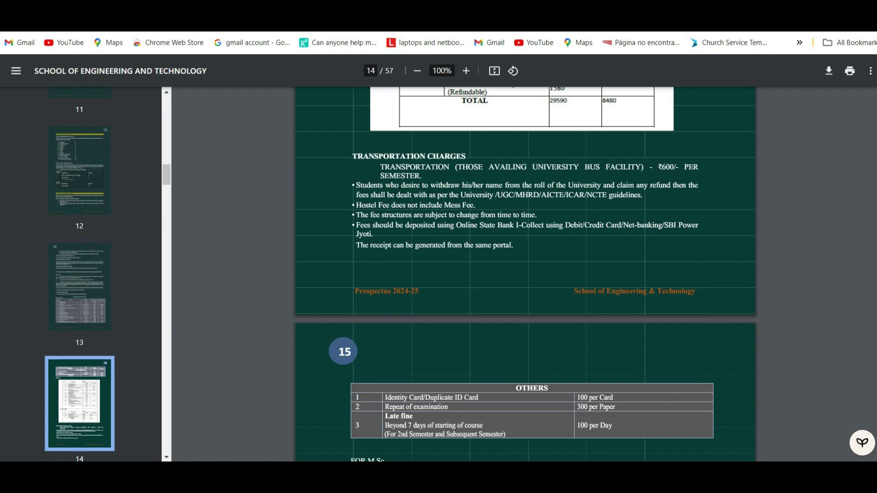
scroll(526, 274, down, 8)
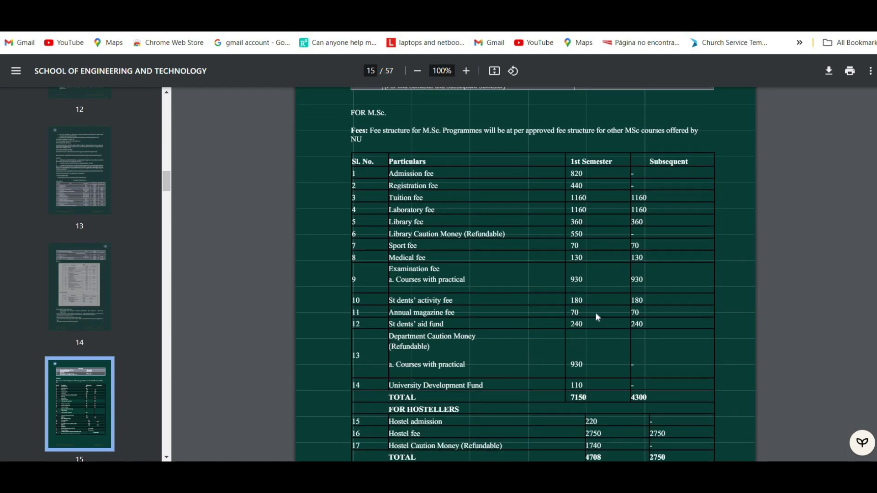
scroll(596, 312, down, 2)
scroll(596, 314, down, 1)
scroll(596, 314, down, 1)
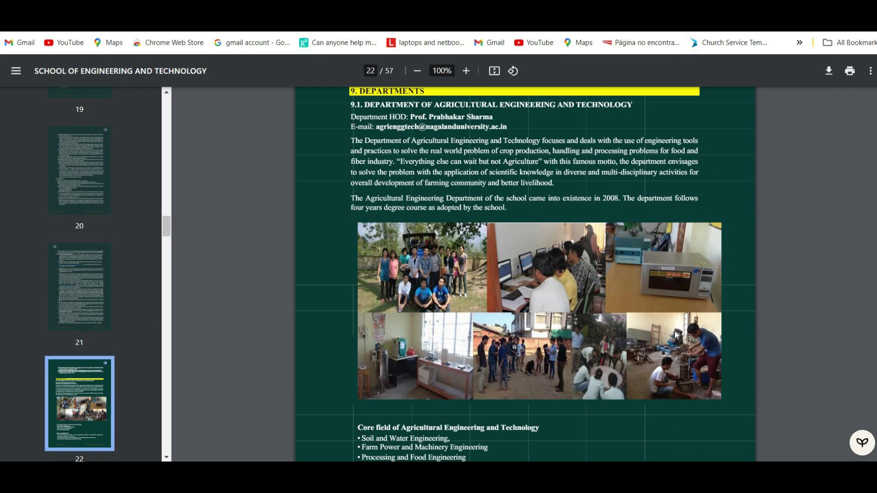
Scroll through department pages 22–28 to page 56's Important Dates and Application Fees table.
scroll(673, 331, down, 10)
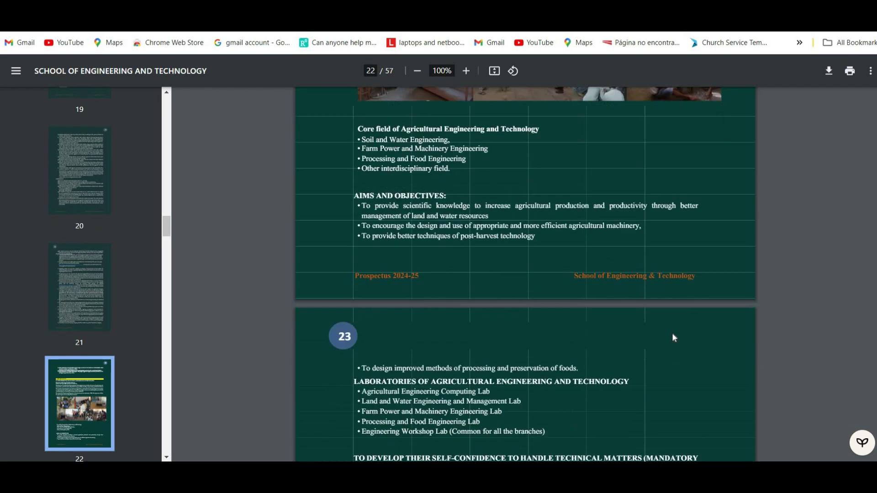
scroll(670, 339, down, 12)
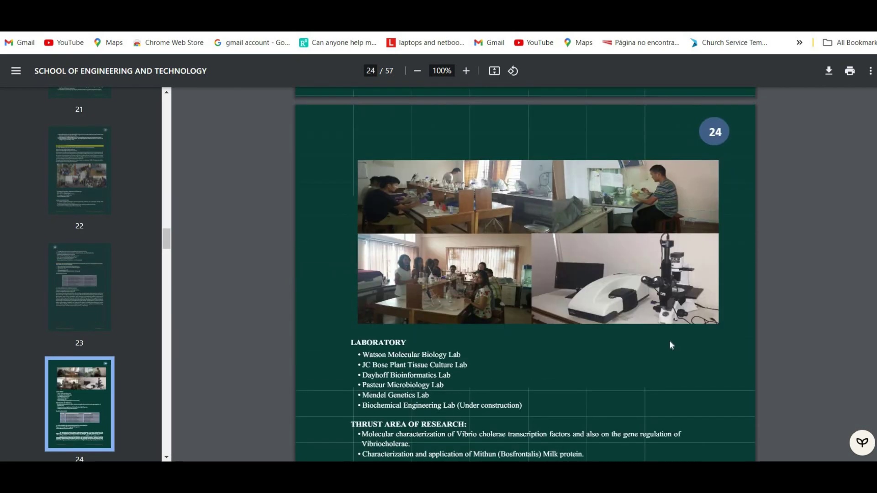
scroll(669, 341, up, 9)
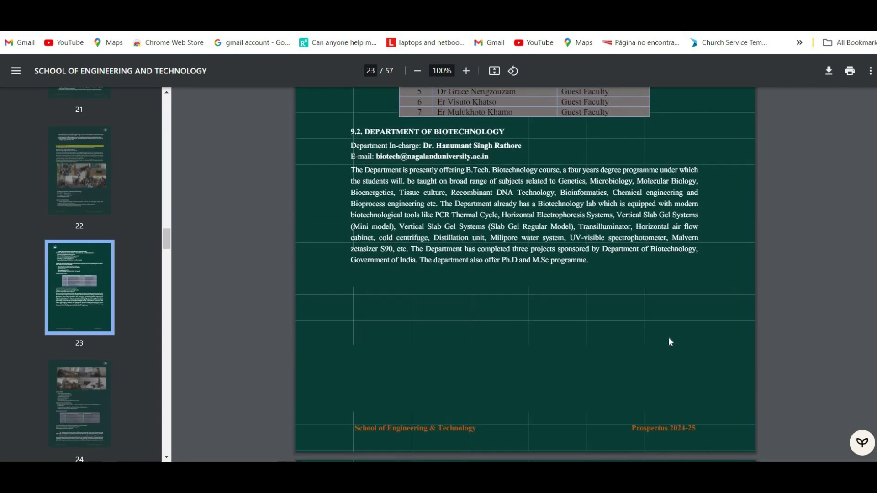
scroll(580, 330, down, 7)
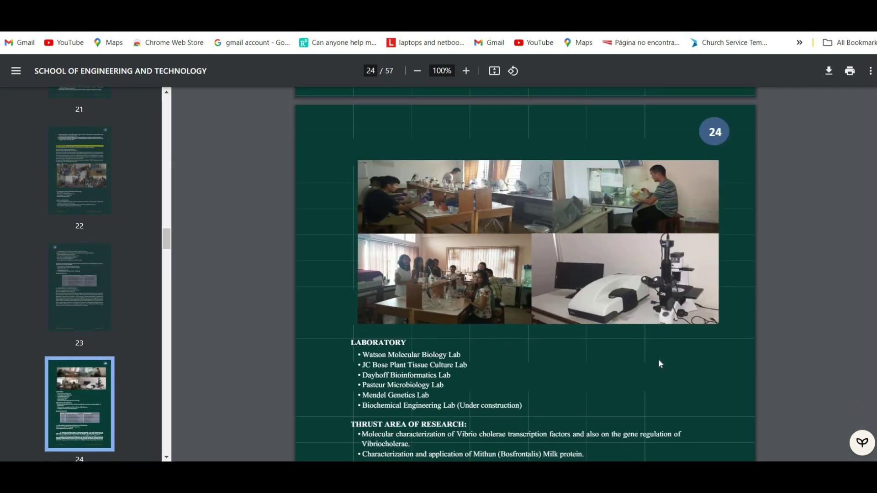
scroll(659, 336, down, 10)
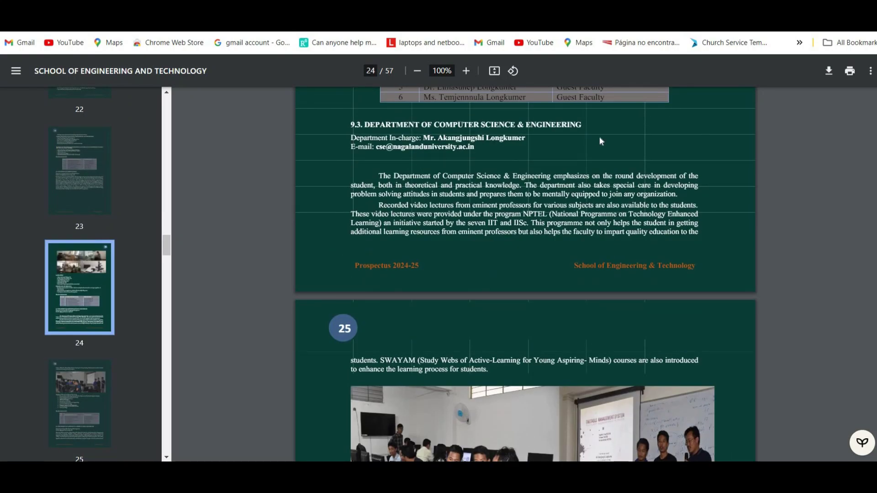
scroll(616, 255, down, 10)
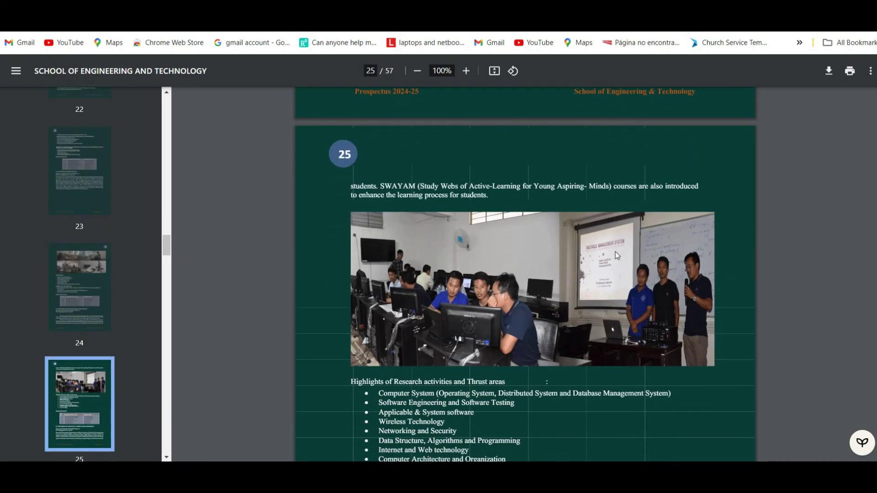
scroll(615, 252, down, 4)
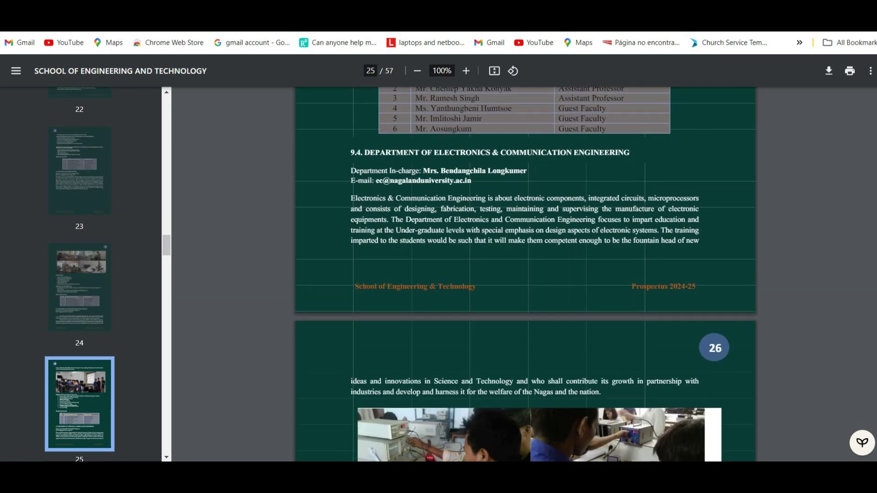
scroll(663, 258, down, 5)
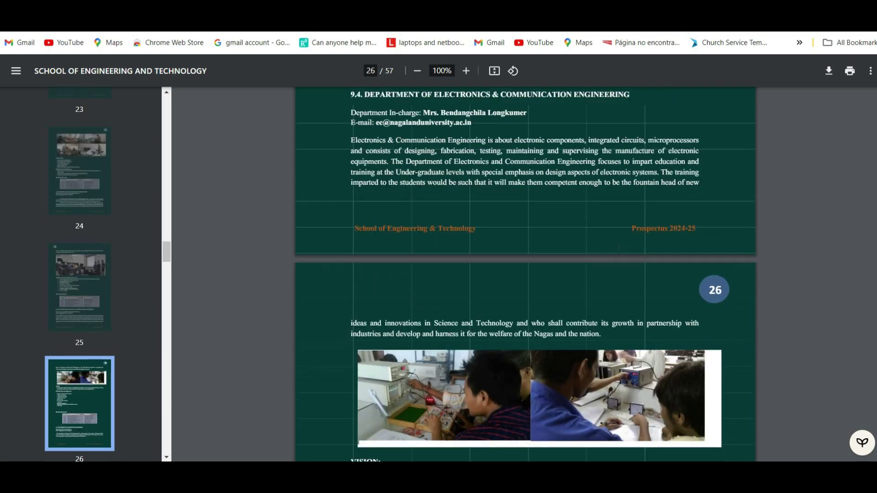
scroll(663, 257, down, 12)
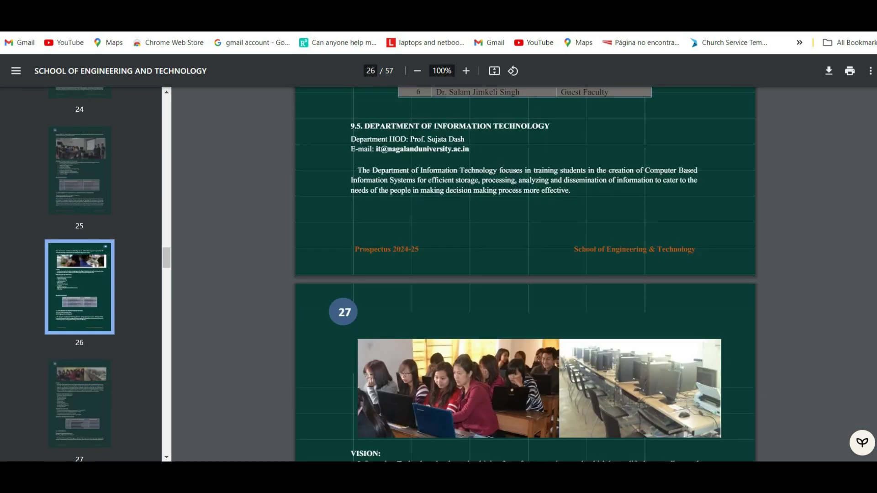
scroll(697, 271, down, 9)
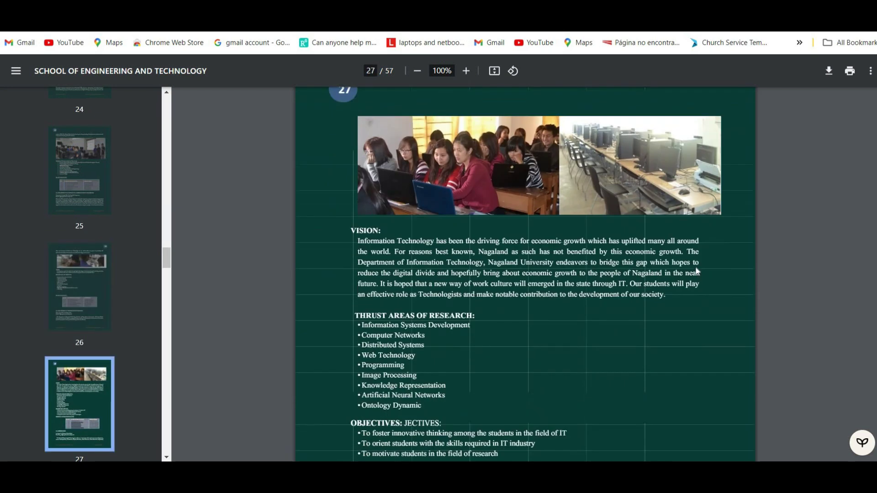
scroll(697, 271, down, 15)
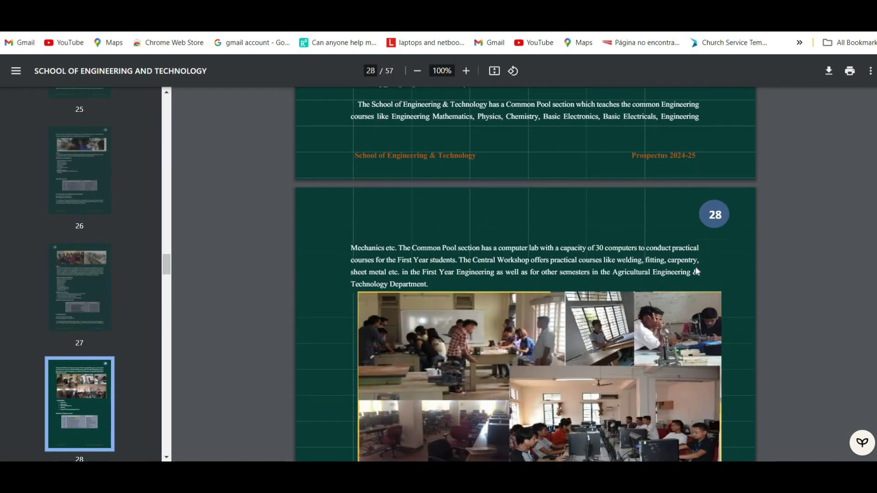
scroll(695, 267, down, 3)
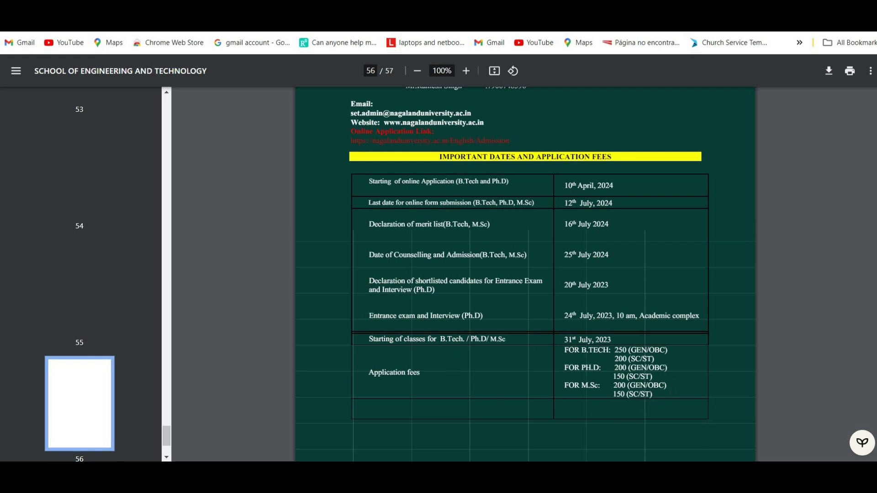
Scroll up to the Contact Us section and follow the university Website link.
scroll(558, 213, up, 4)
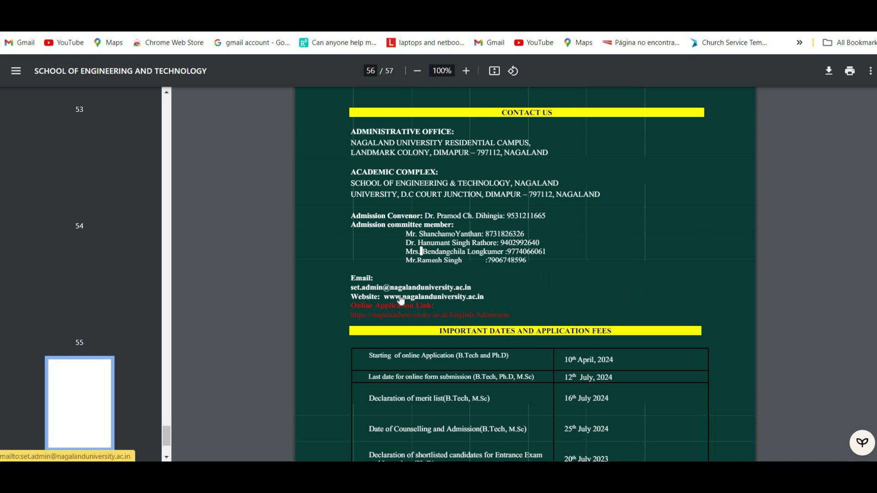
click(472, 298)
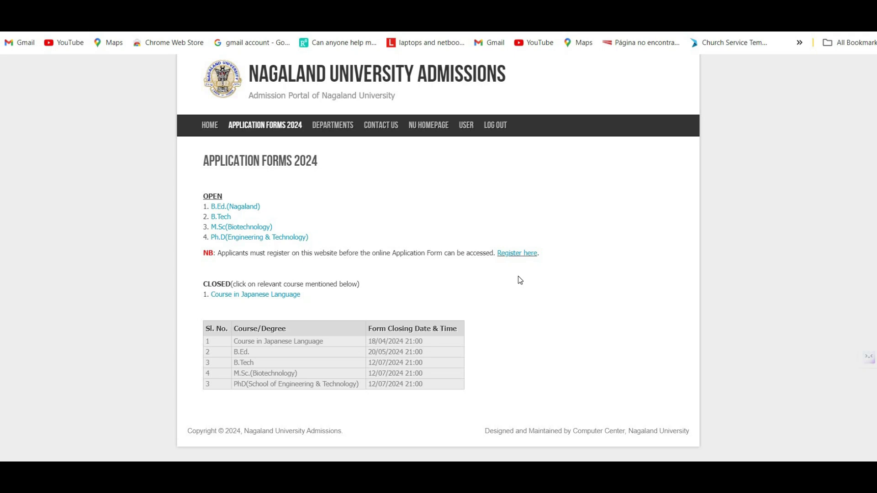
Go from the B.Tech information page to the application forms list and account registration page.
click(219, 219)
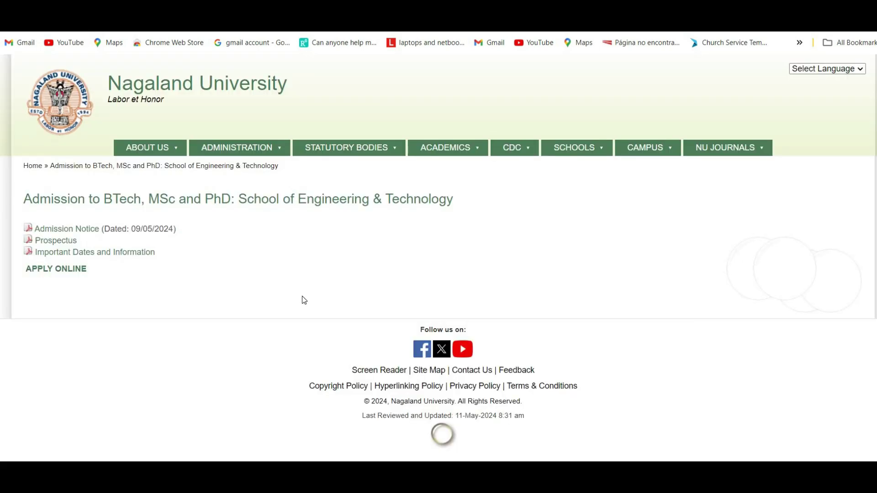
click(42, 273)
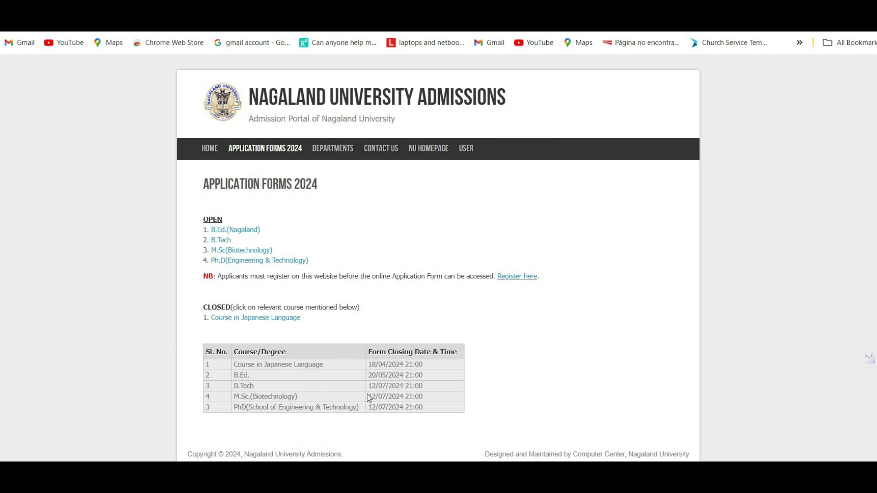
click(467, 156)
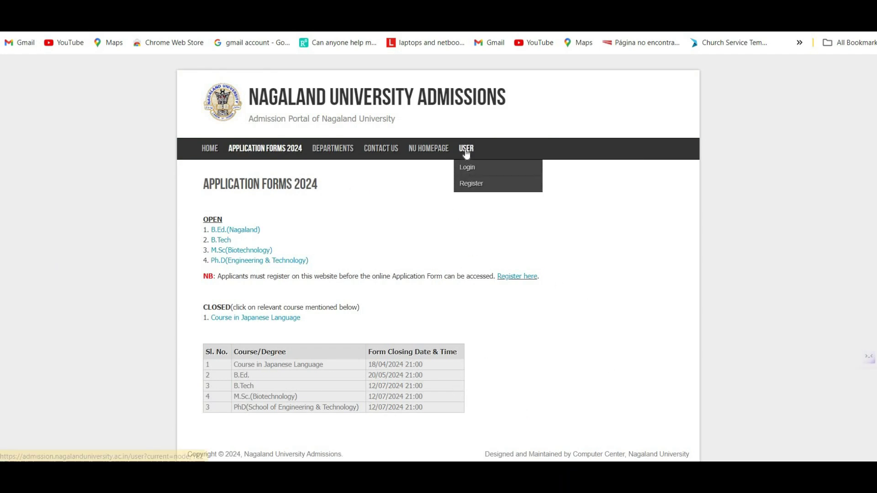
click(474, 185)
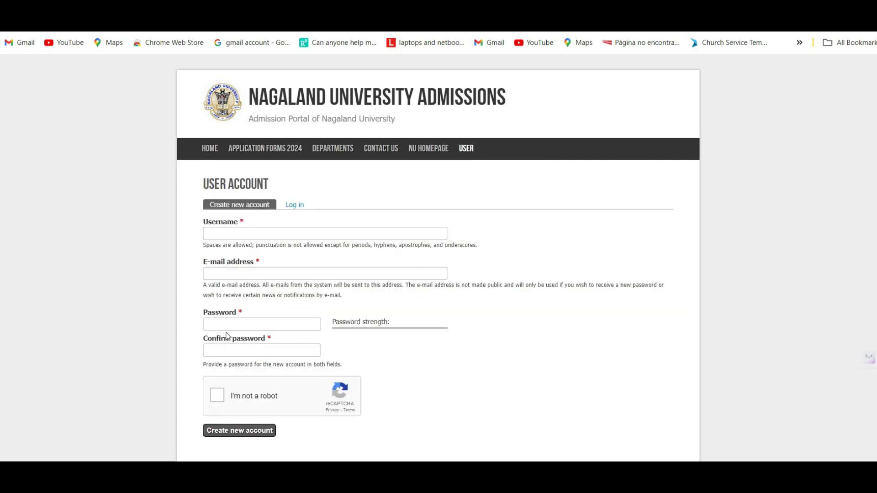
scroll(256, 374, down, 2)
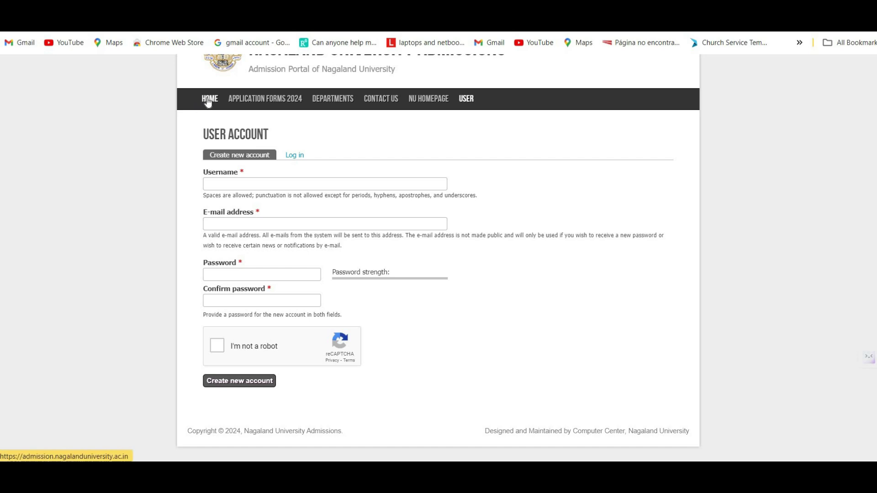
Switch to the login page, tick the reCAPTCHA check and log in to the portal.
click(471, 123)
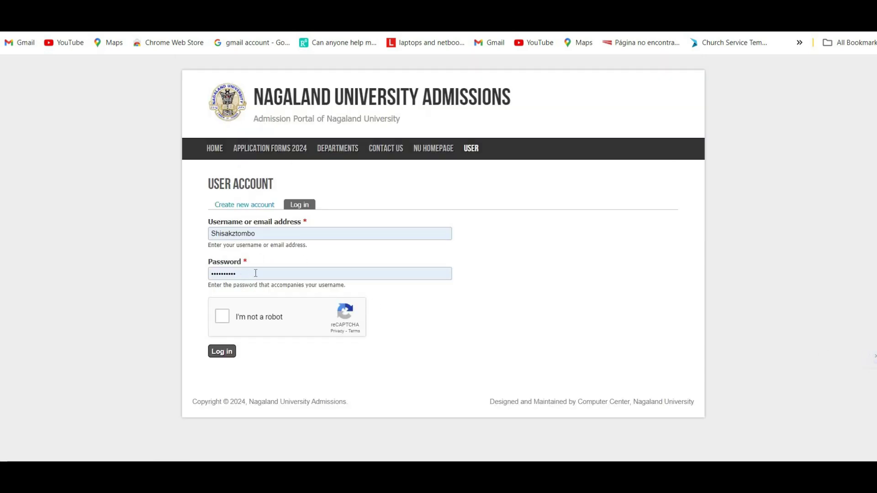
click(222, 317)
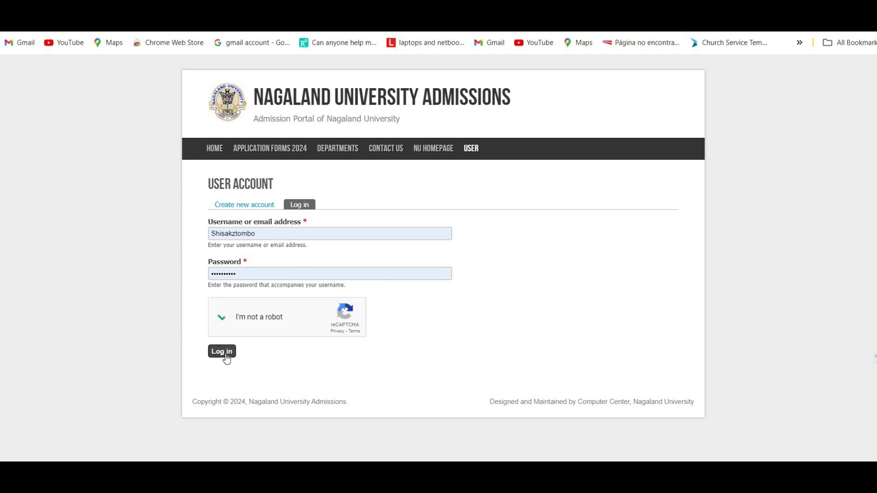
click(223, 352)
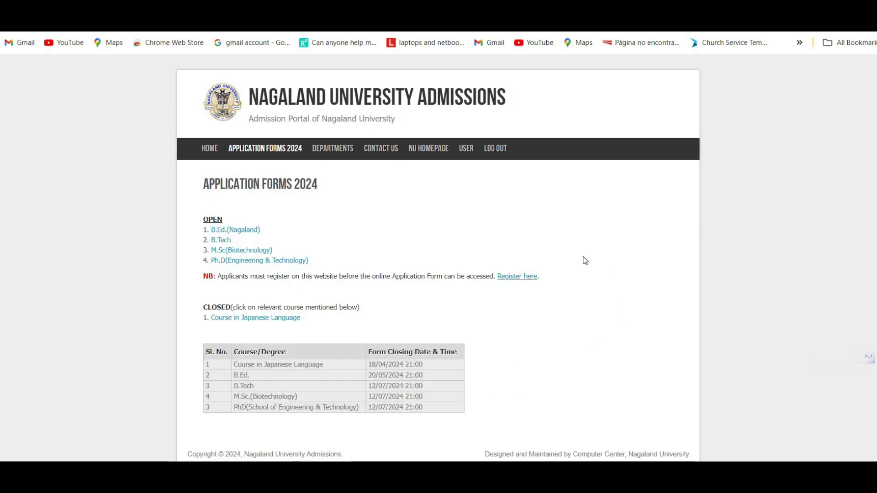
Open the B.Tech 2024-25 application form and set Category to ST.
click(219, 244)
scroll(614, 341, down, 1)
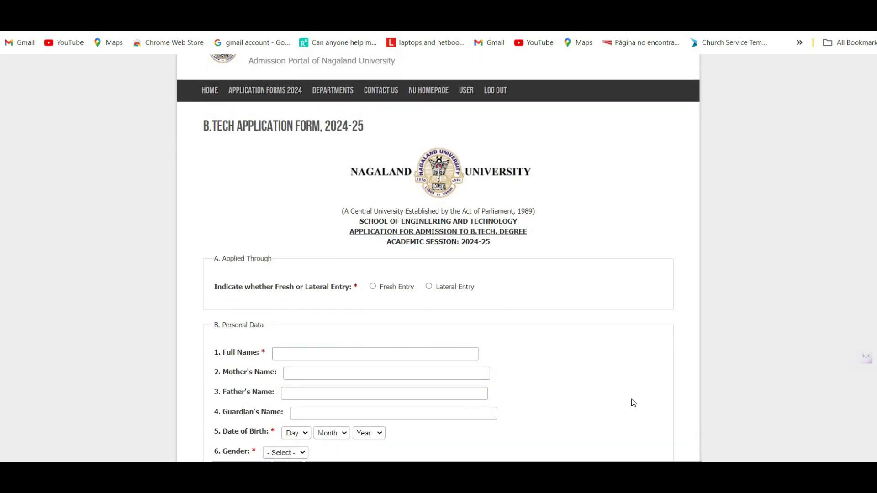
scroll(683, 341, down, 2)
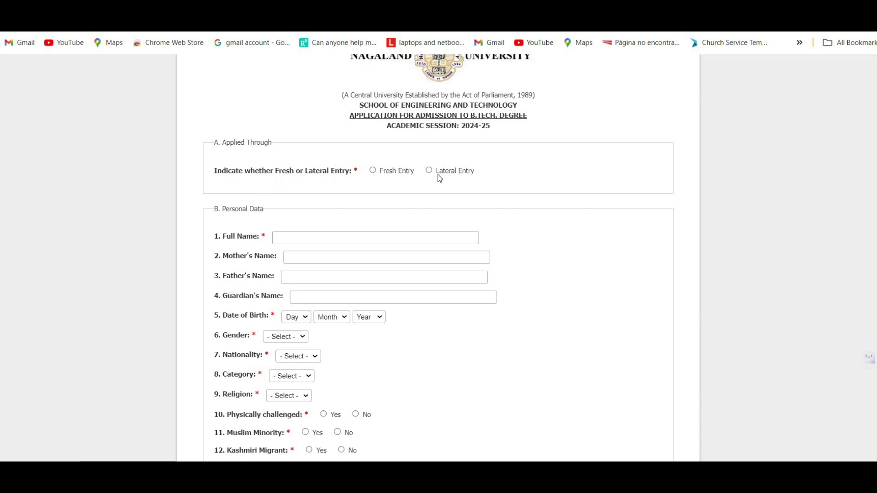
scroll(338, 197, down, 1)
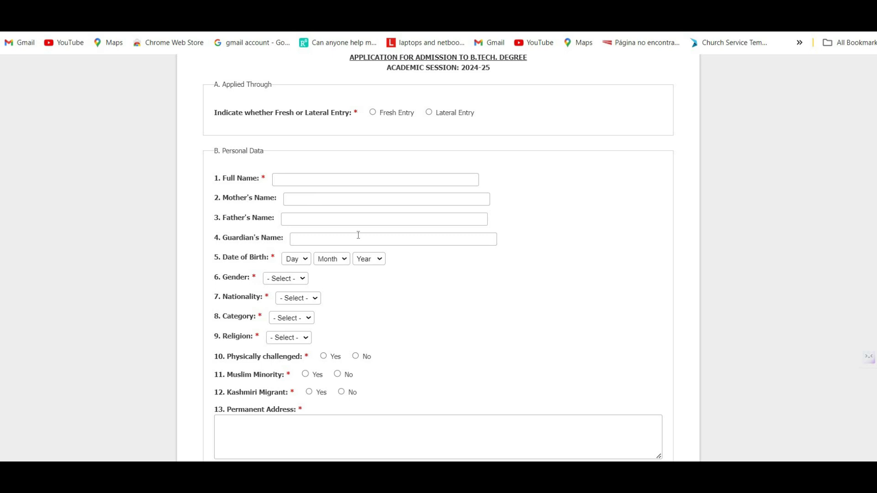
click(309, 320)
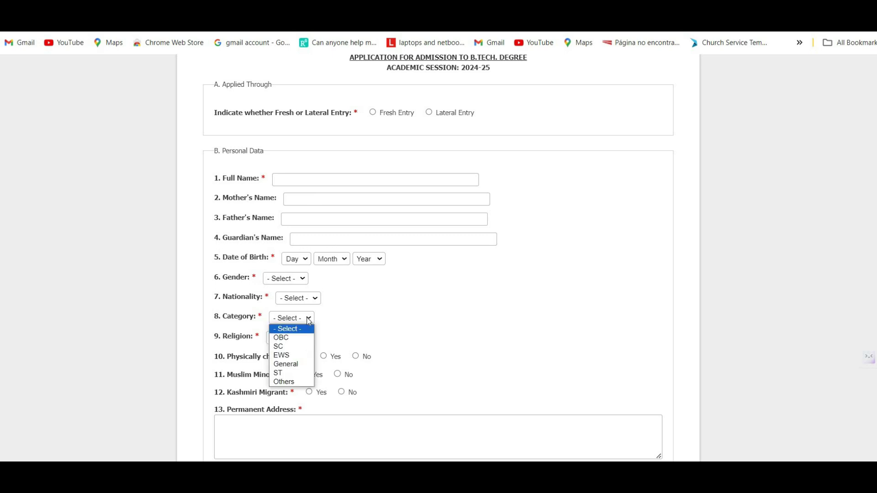
click(296, 372)
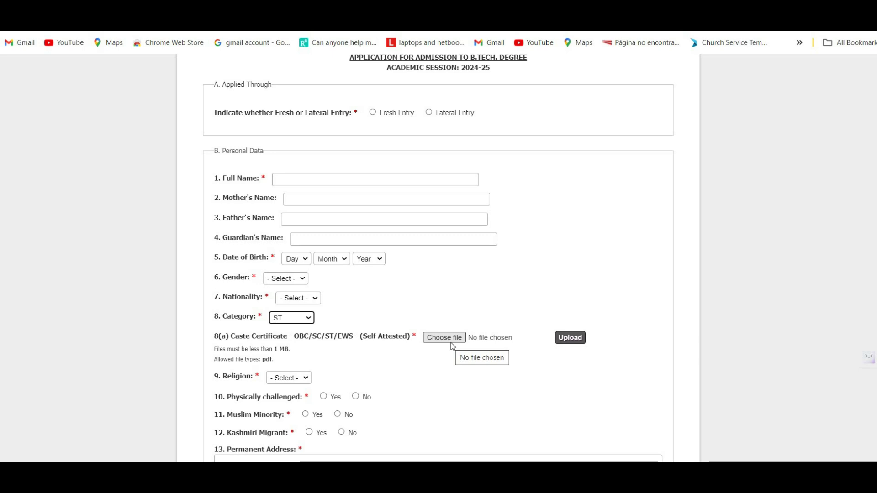
Set Religion to Christian and answer No to the physically challenged question.
scroll(452, 346, down, 2)
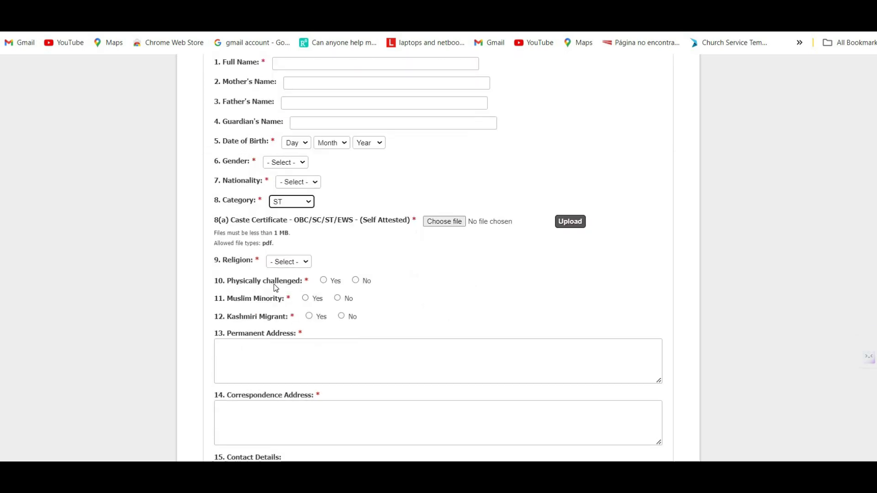
click(295, 262)
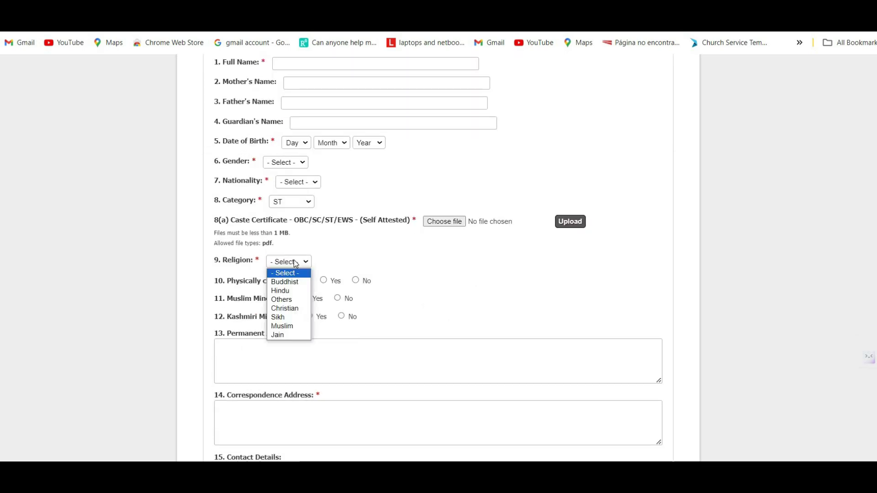
click(286, 309)
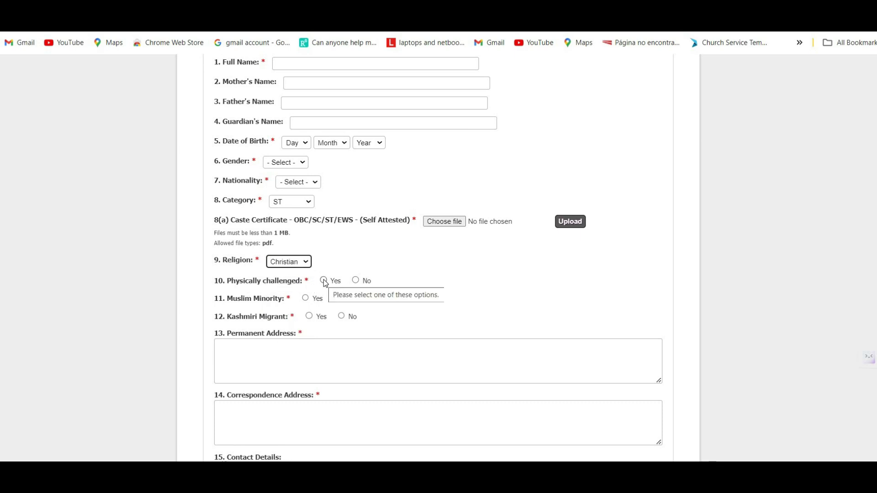
click(355, 280)
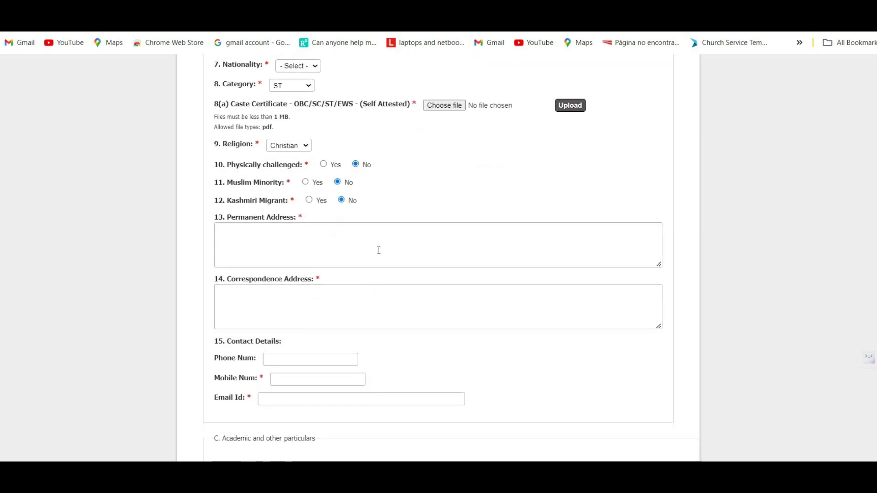
scroll(256, 263, down, 1)
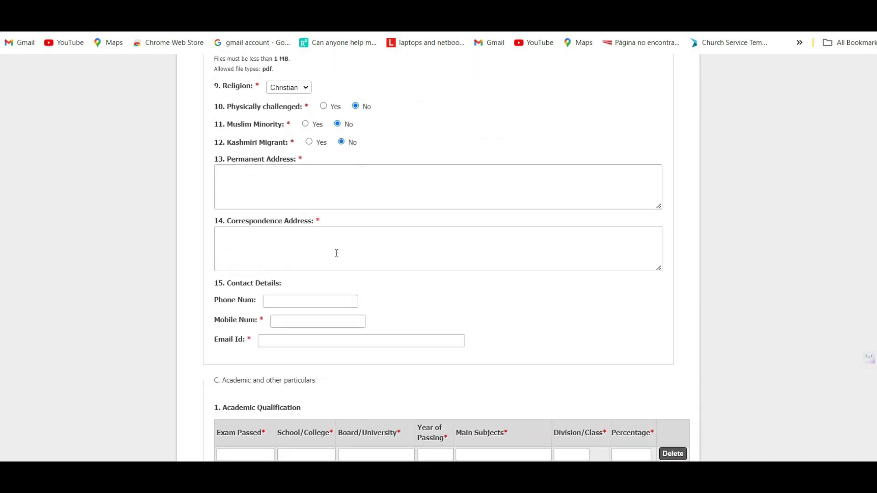
scroll(341, 253, down, 1)
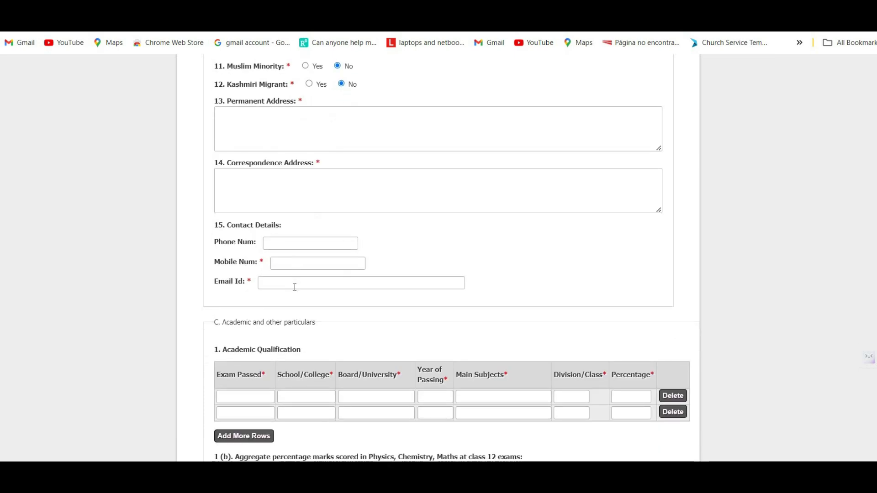
scroll(288, 290, down, 2)
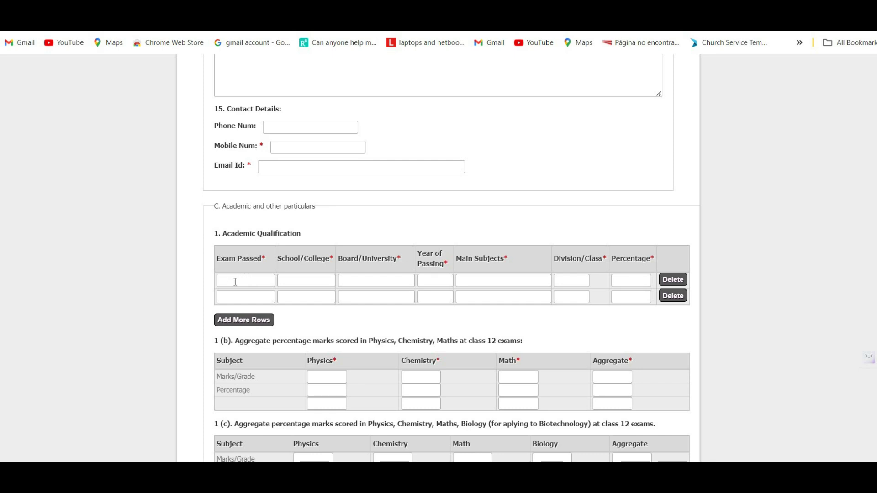
scroll(235, 282, down, 3)
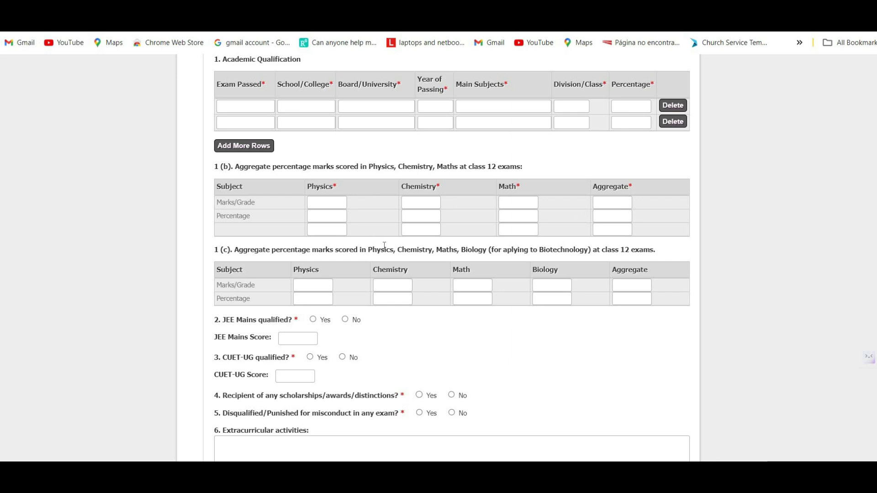
Answer No to the scholarship, misconduct and Kohima residence questions.
scroll(384, 245, down, 3)
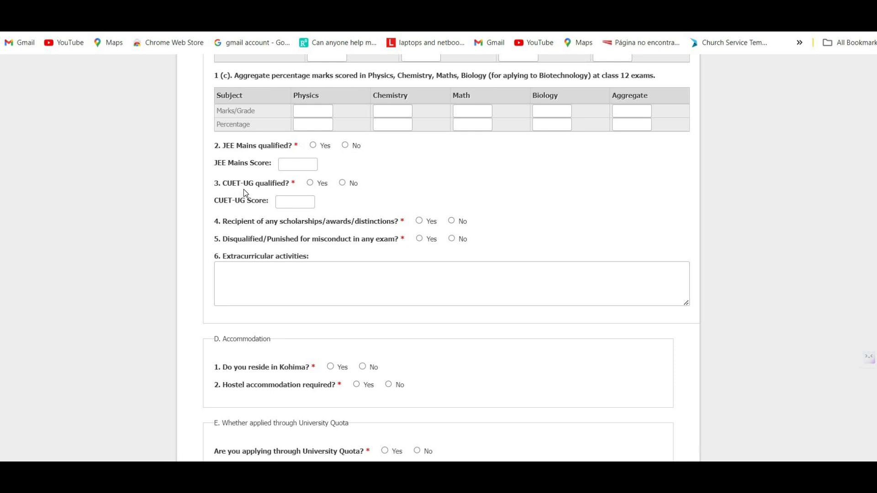
scroll(393, 190, down, 1)
click(452, 163)
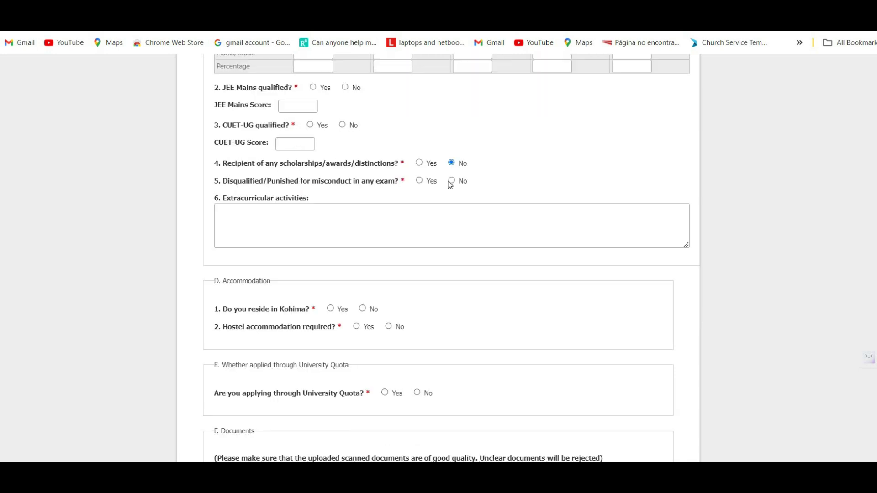
click(452, 181)
scroll(232, 245, down, 1)
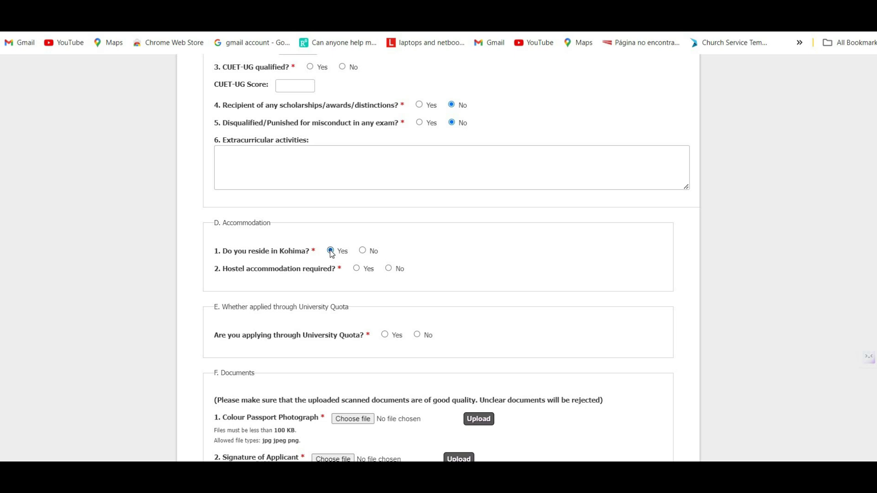
click(363, 252)
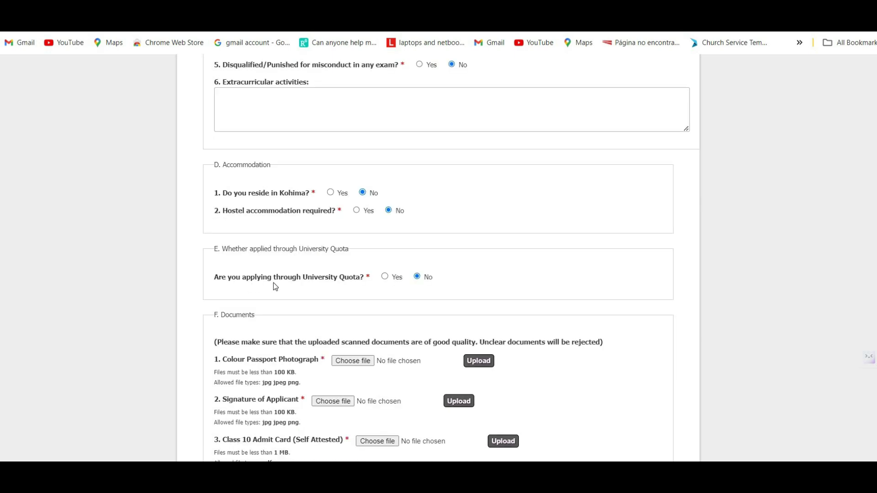
Set University Quota to No and scroll down to the document upload and payment sections.
click(385, 277)
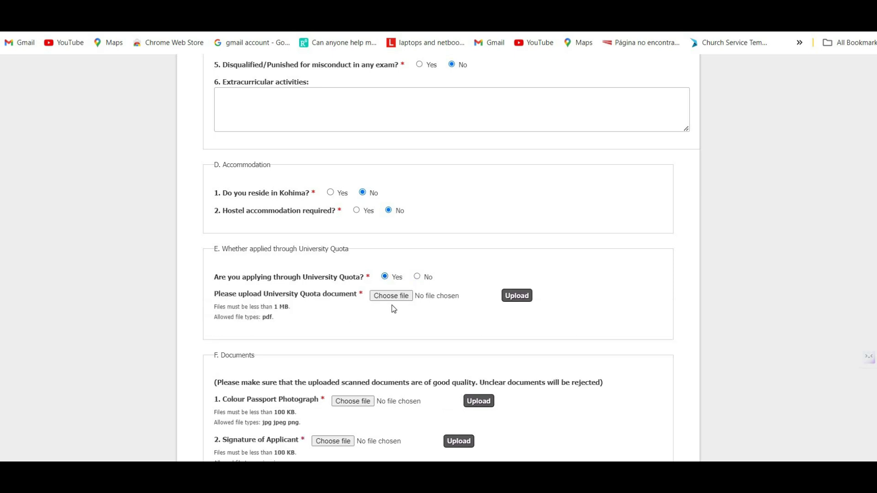
click(417, 276)
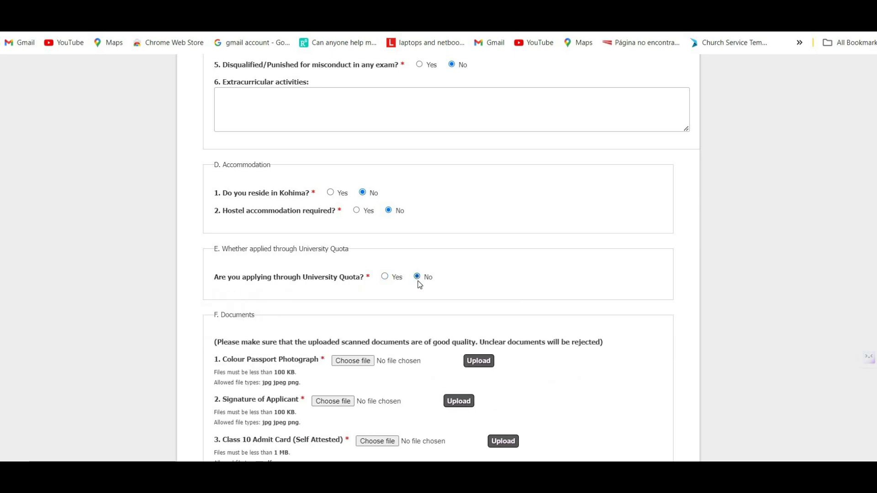
scroll(275, 251, down, 2)
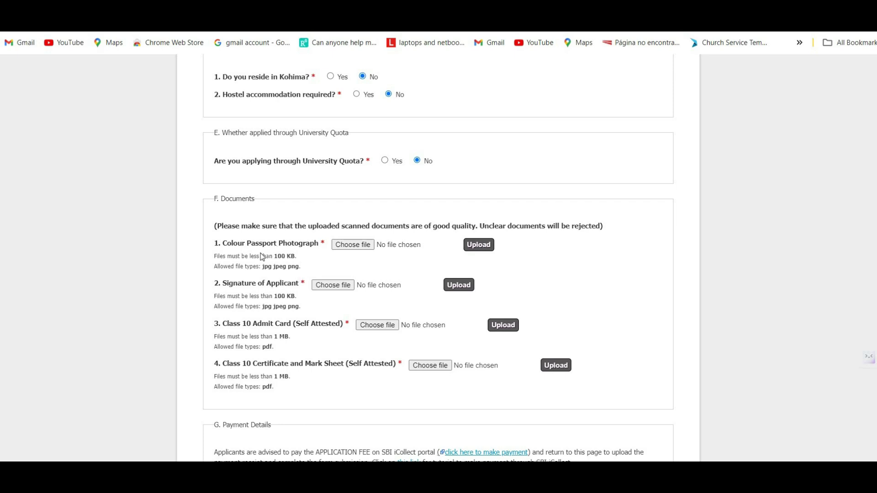
scroll(304, 274, down, 1)
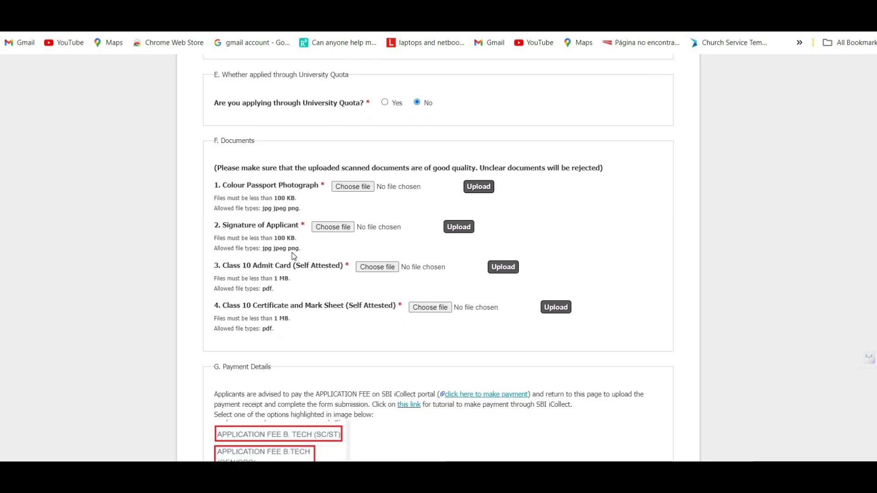
scroll(292, 253, down, 1)
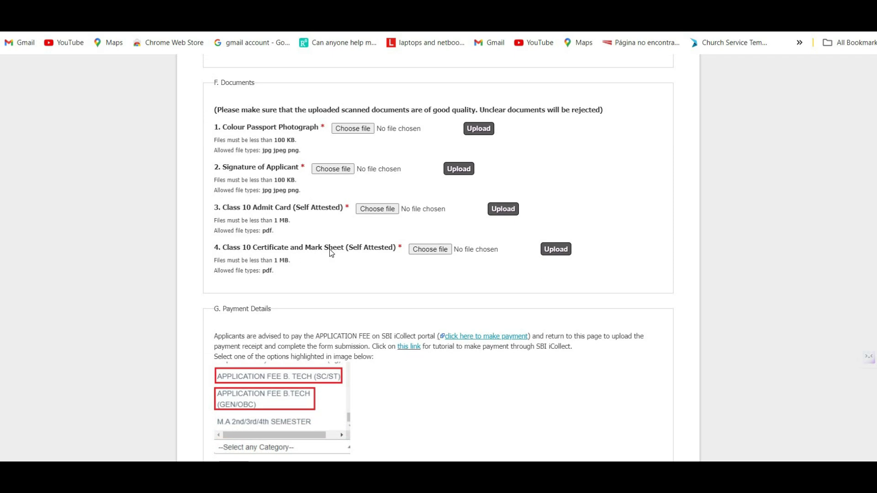
scroll(329, 248, down, 4)
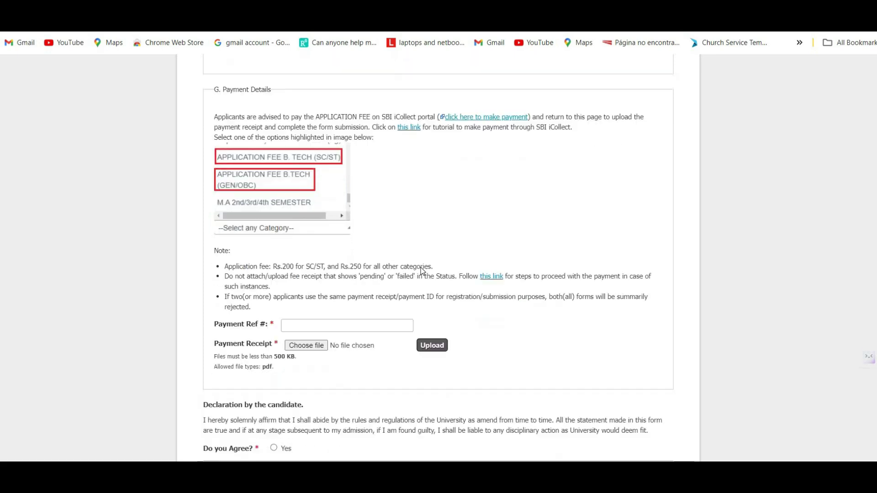
scroll(421, 270, down, 2)
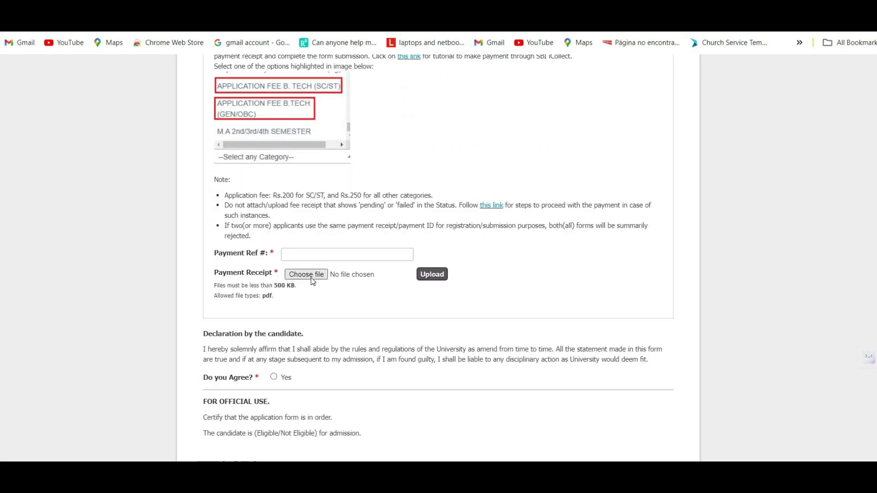
scroll(290, 297, down, 2)
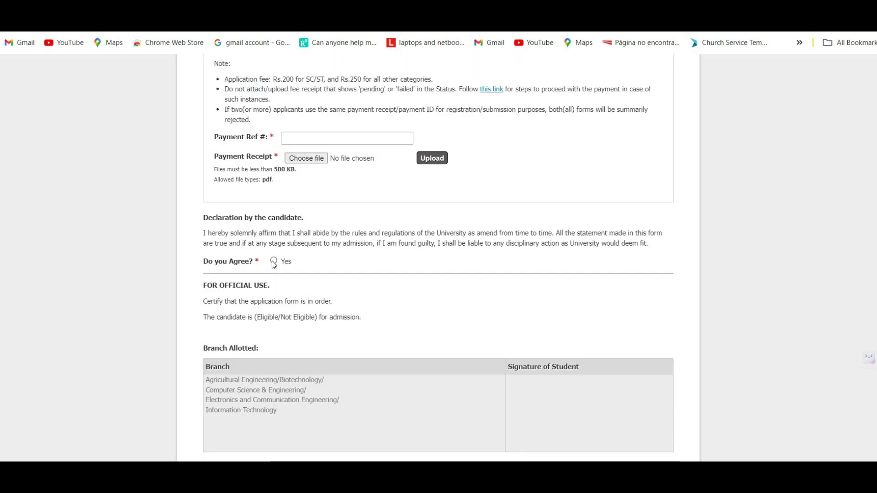
scroll(252, 369, down, 3)
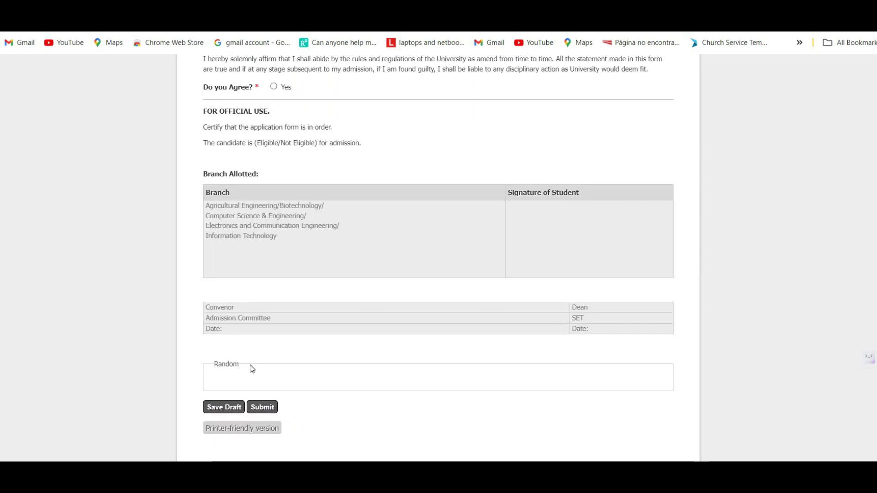
scroll(252, 369, down, 1)
click(262, 364)
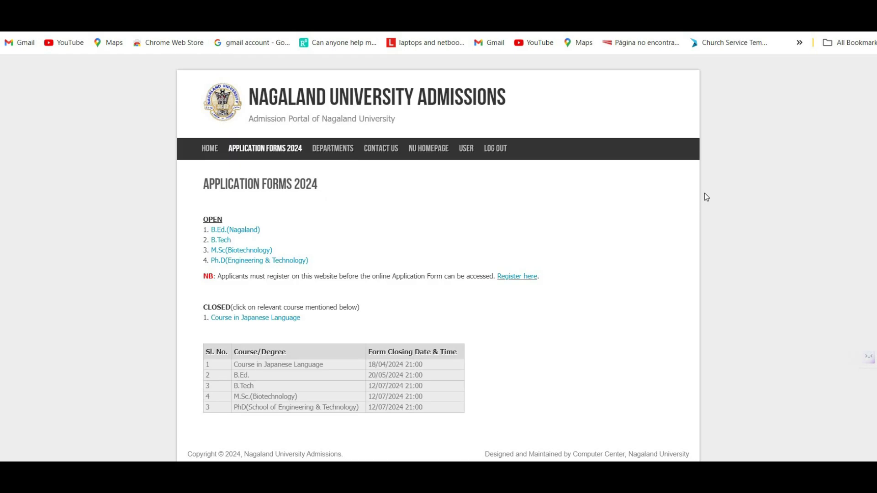
click(249, 252)
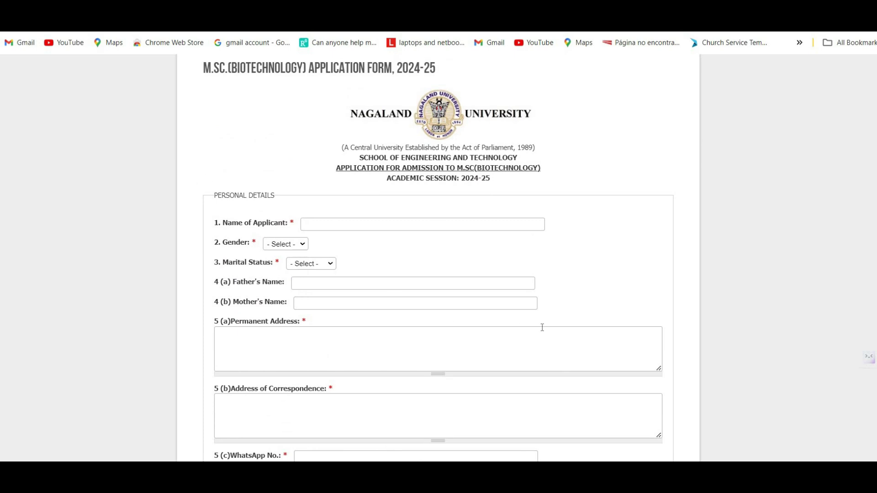
scroll(539, 331, down, 1)
scroll(565, 313, down, 1)
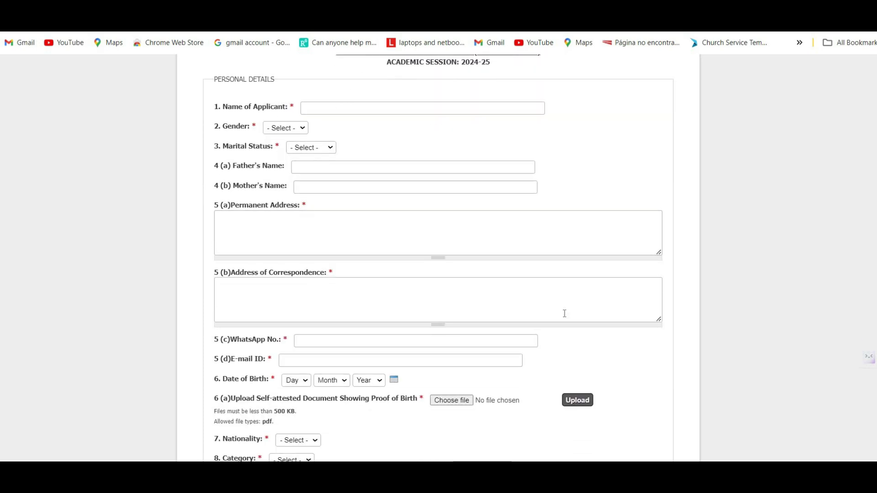
scroll(565, 313, down, 4)
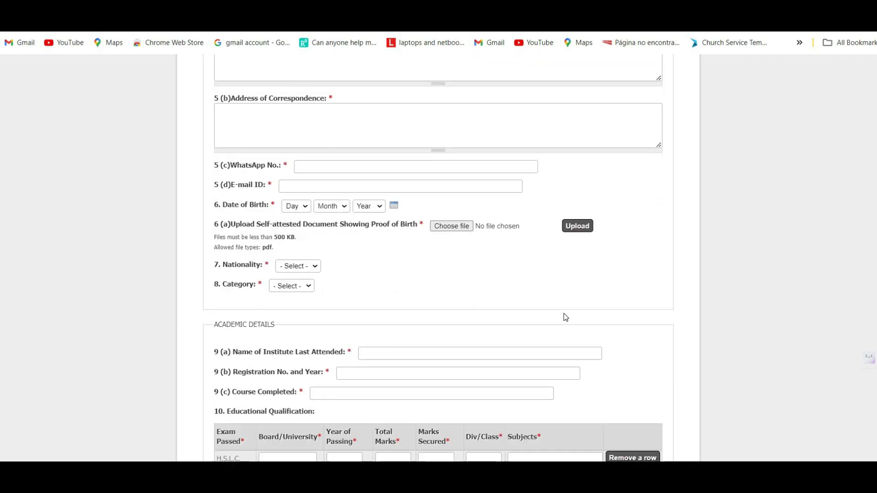
scroll(564, 313, down, 4)
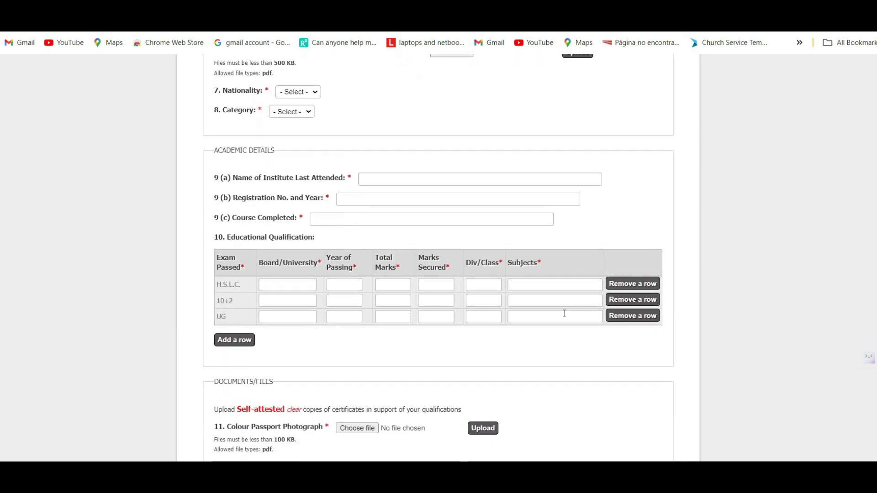
scroll(565, 314, down, 4)
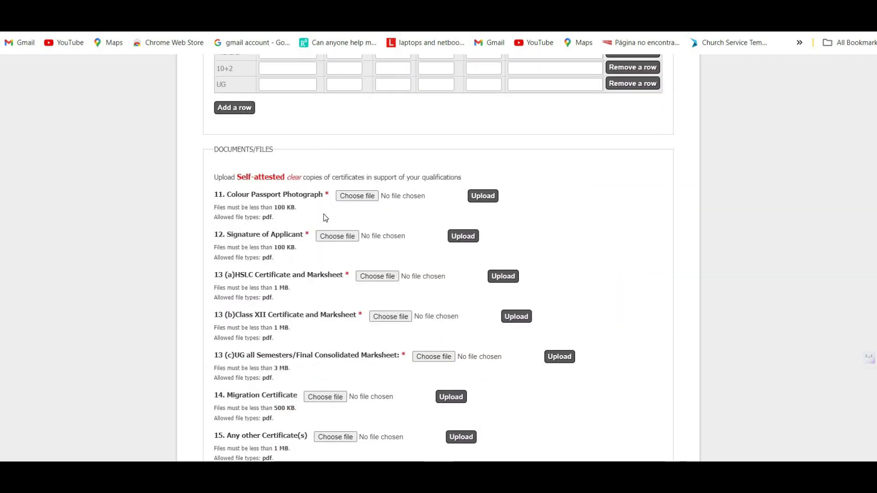
scroll(633, 294, down, 9)
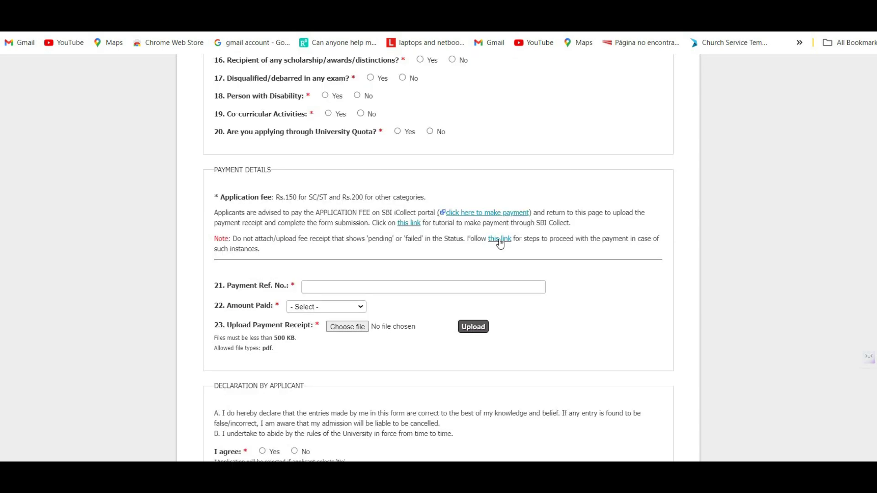
scroll(461, 255, down, 3)
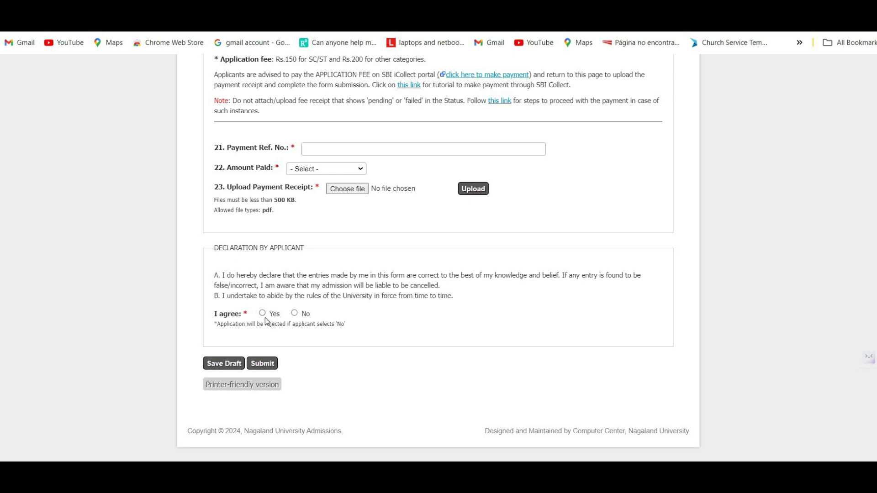
click(262, 365)
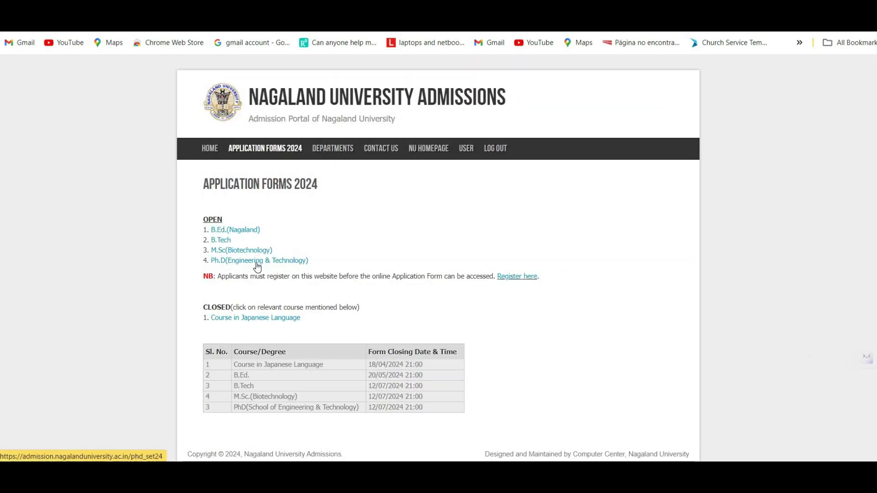
Open the Ph.D(Engineering & Technology) form and choose Information Technology as the department.
click(258, 261)
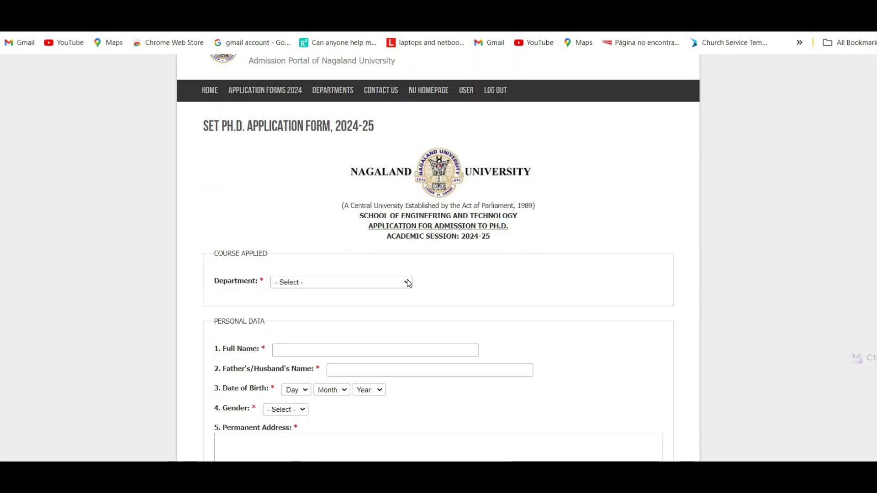
click(405, 282)
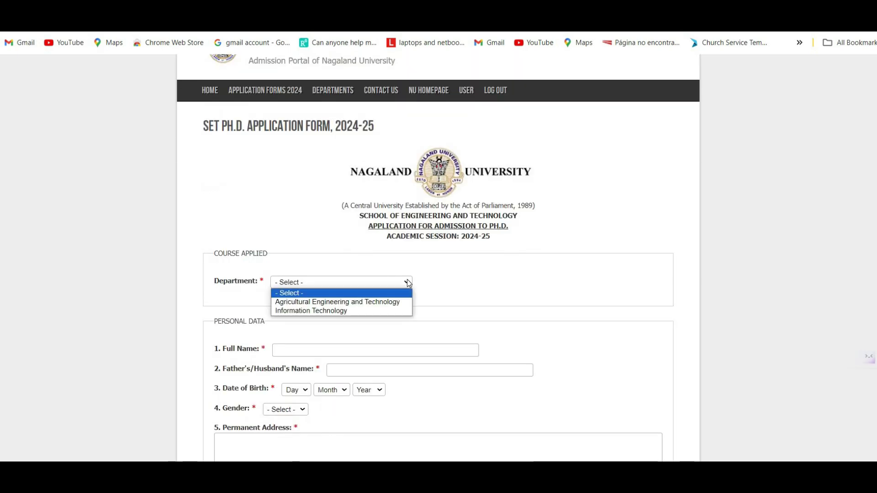
click(319, 311)
scroll(408, 289, down, 3)
scroll(378, 253, down, 5)
scroll(410, 274, down, 4)
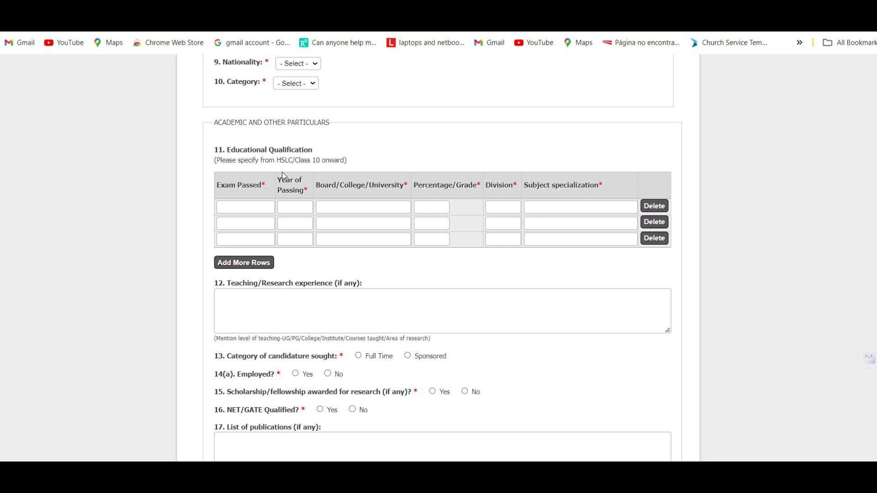
scroll(383, 216, down, 5)
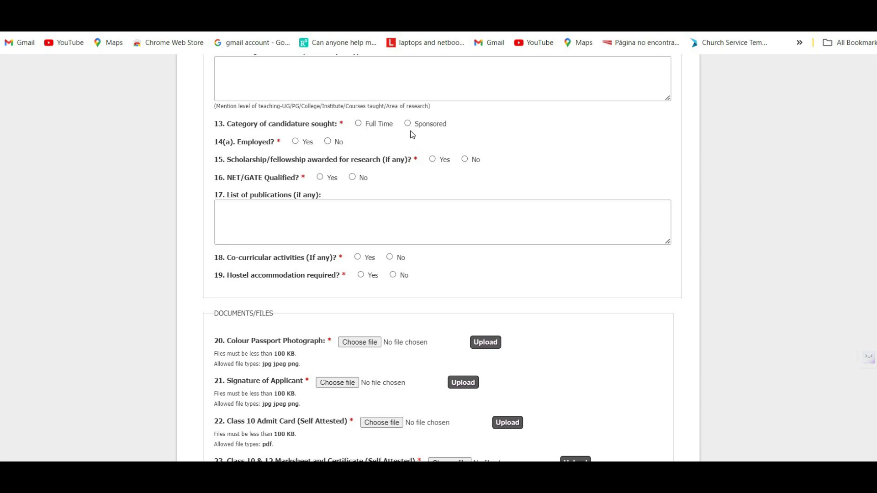
scroll(337, 166, down, 2)
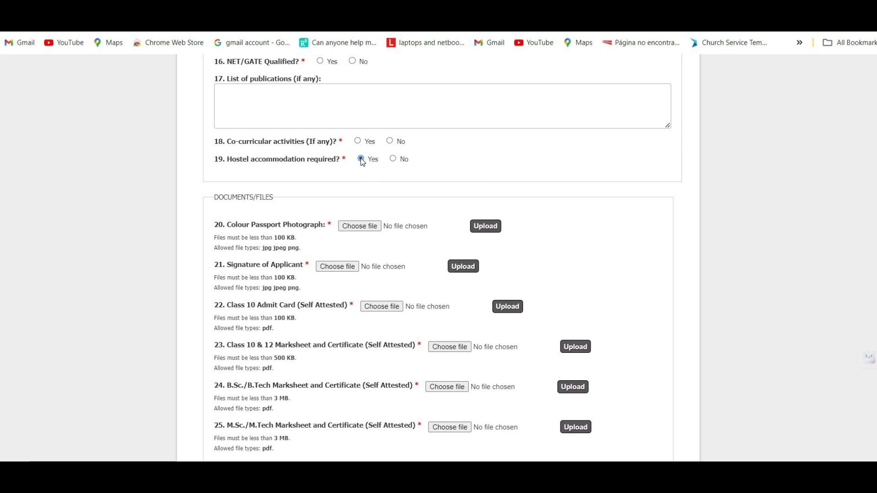
Answer No to hostel accommodation and scroll through the document, payment and declaration sections.
click(393, 160)
scroll(354, 178, down, 1)
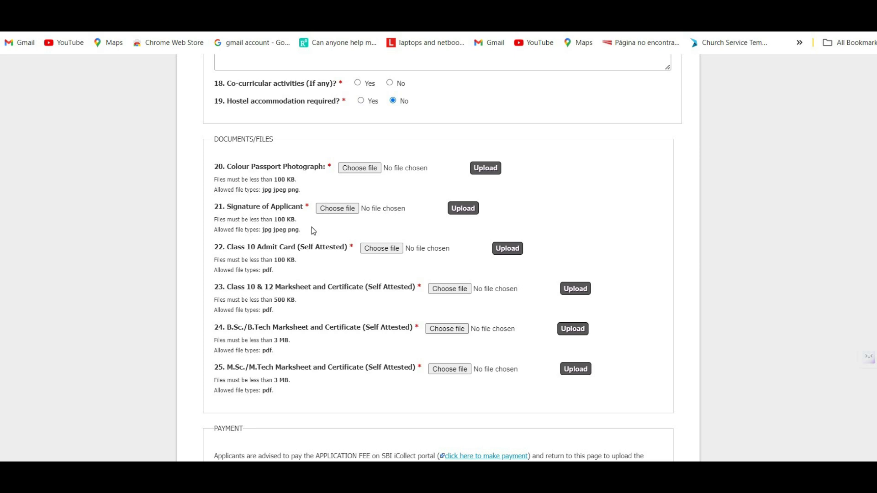
scroll(322, 238, down, 1)
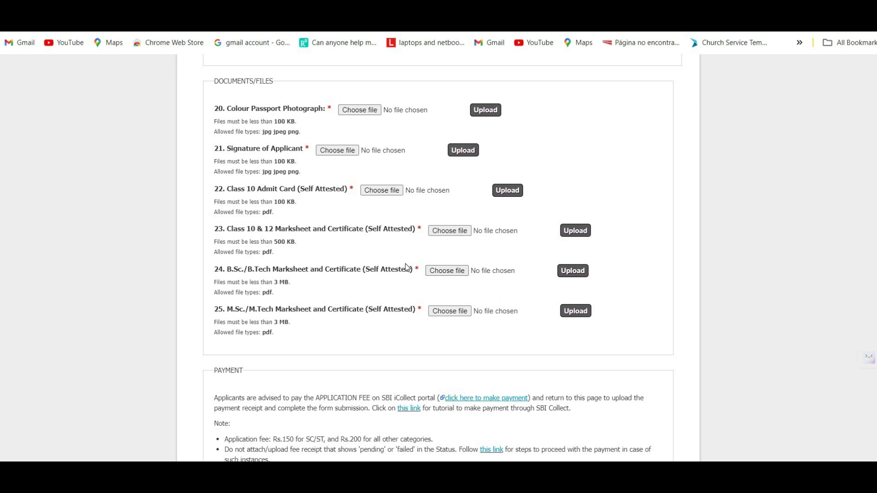
scroll(382, 292, down, 5)
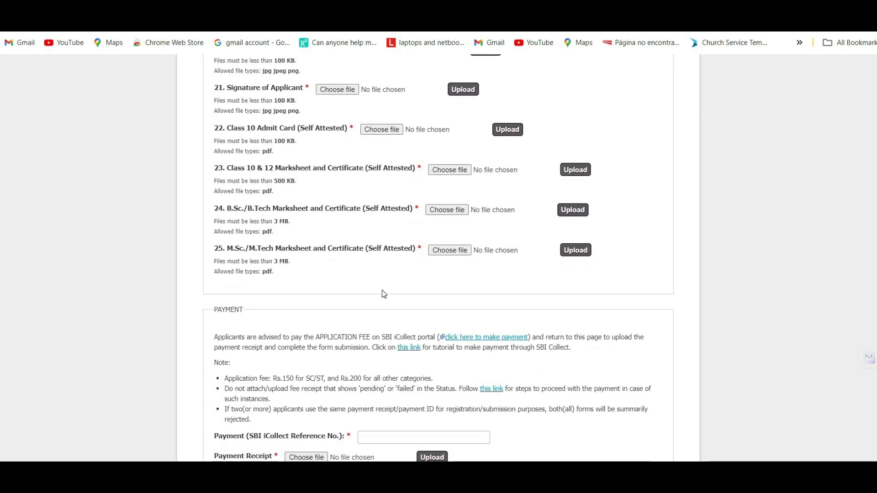
scroll(338, 249, down, 2)
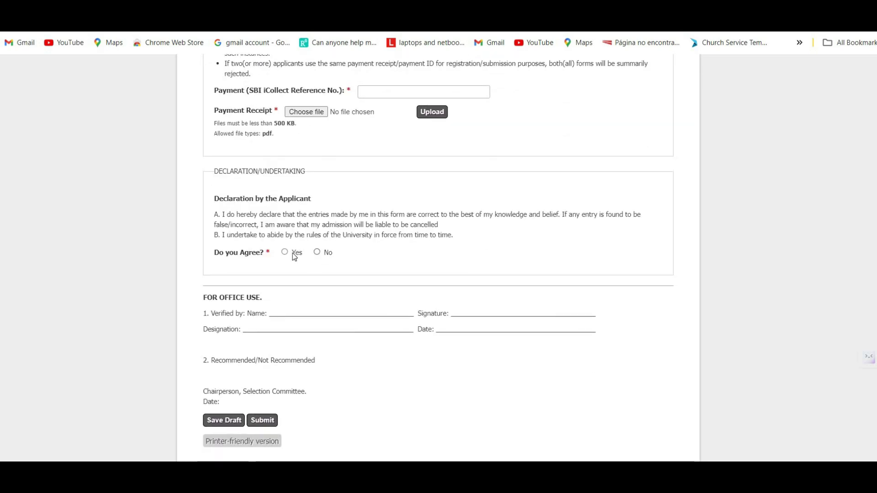
scroll(380, 287, down, 2)
click(270, 364)
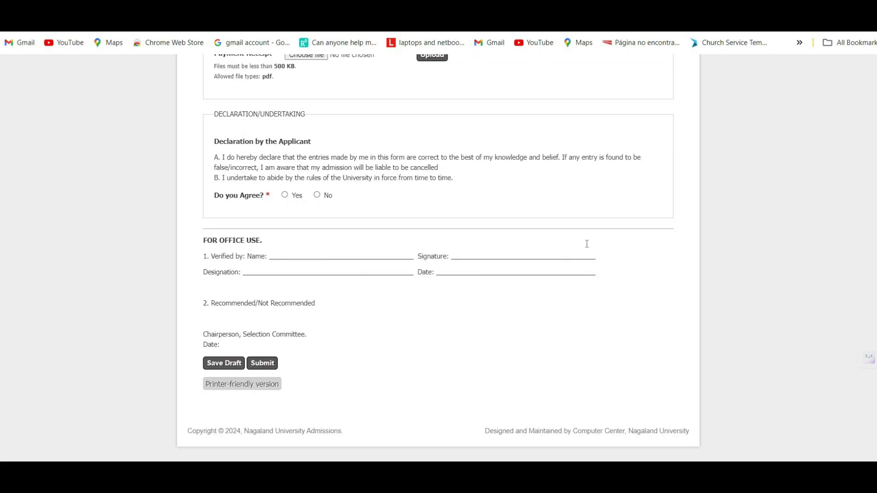